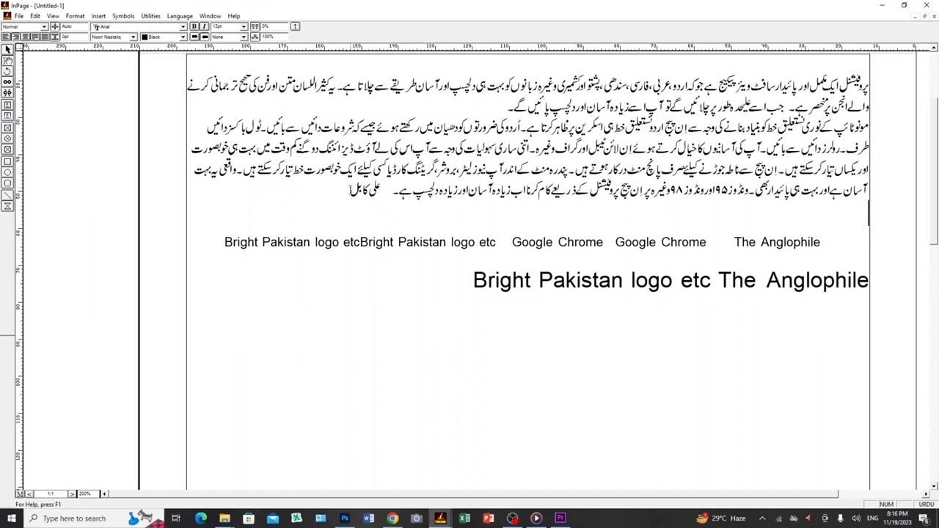
- Delete the short phrase at the end of the Urdu paragraph and undo the deletion
drag(349, 190, 382, 193)
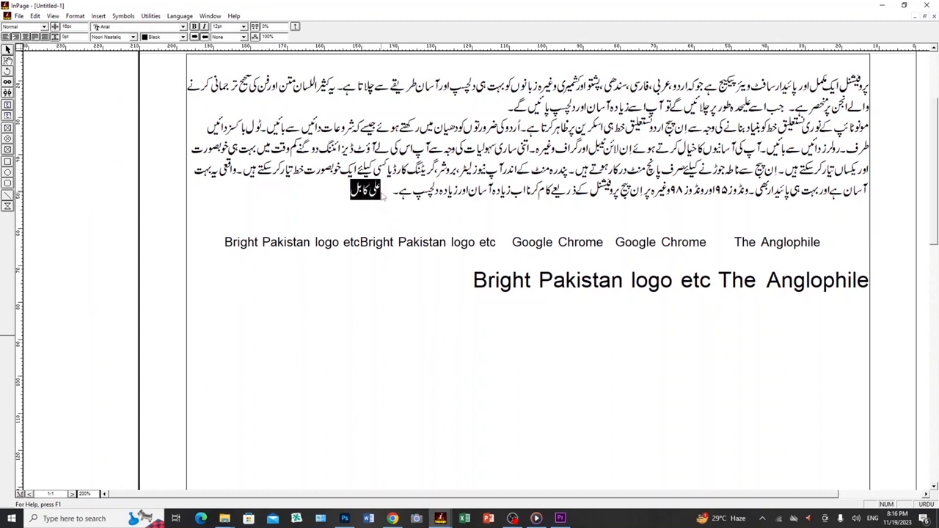
key(Delete)
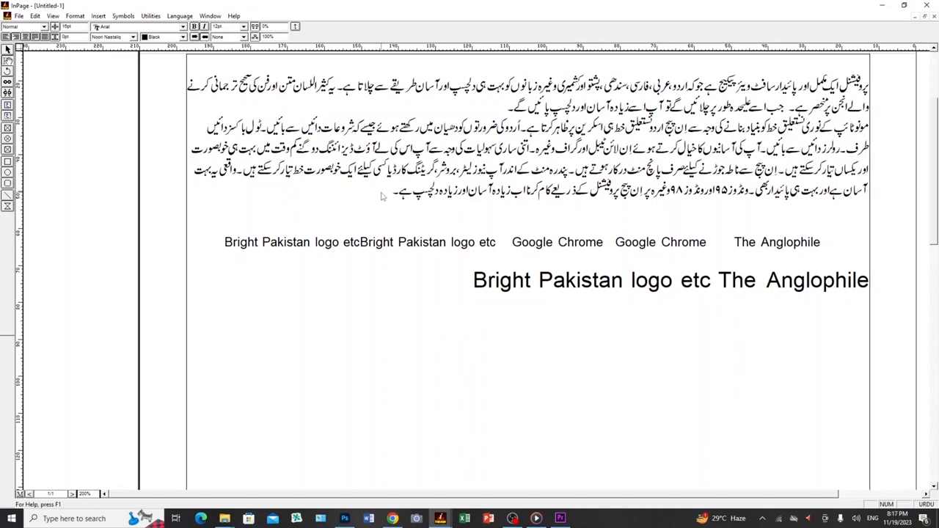
key(ctrl+z)
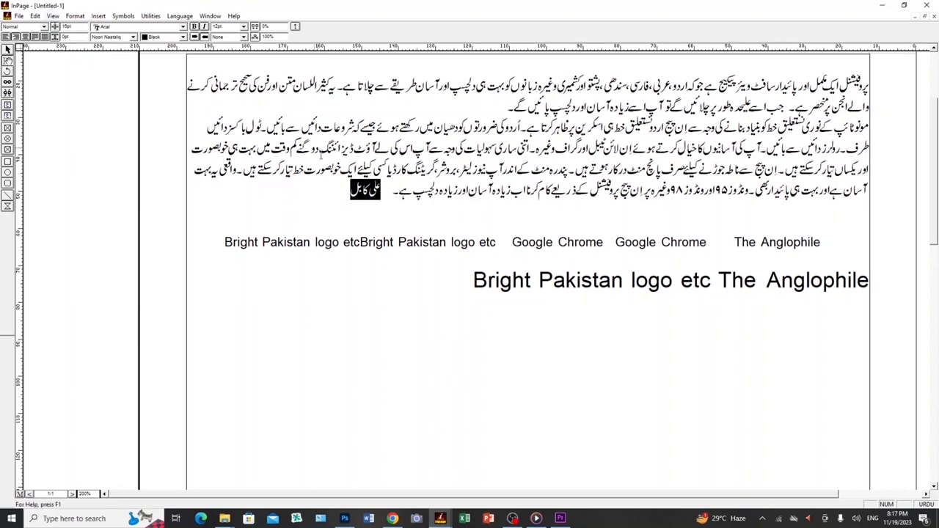
click(355, 194)
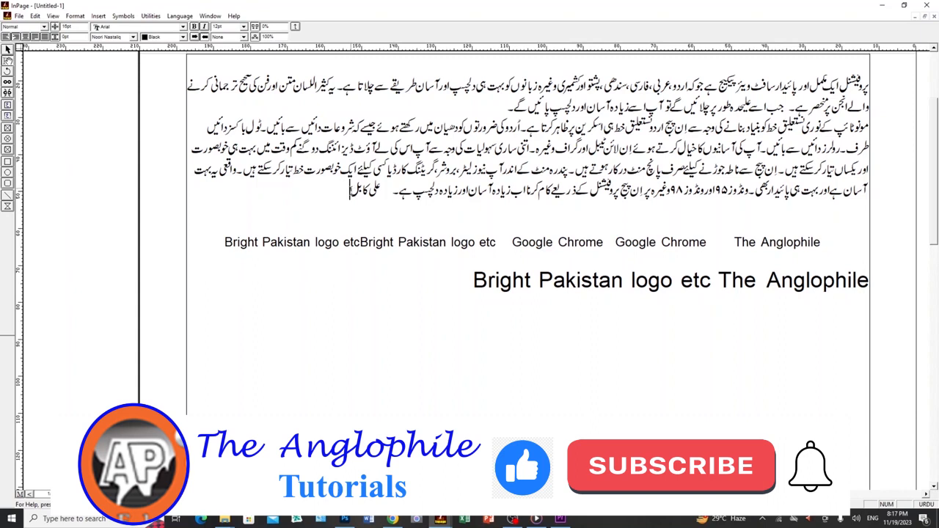
- Remove the short phrase ending the Urdu paragraph and re-enter it slightly further along the same line
drag(350, 191, 382, 187)
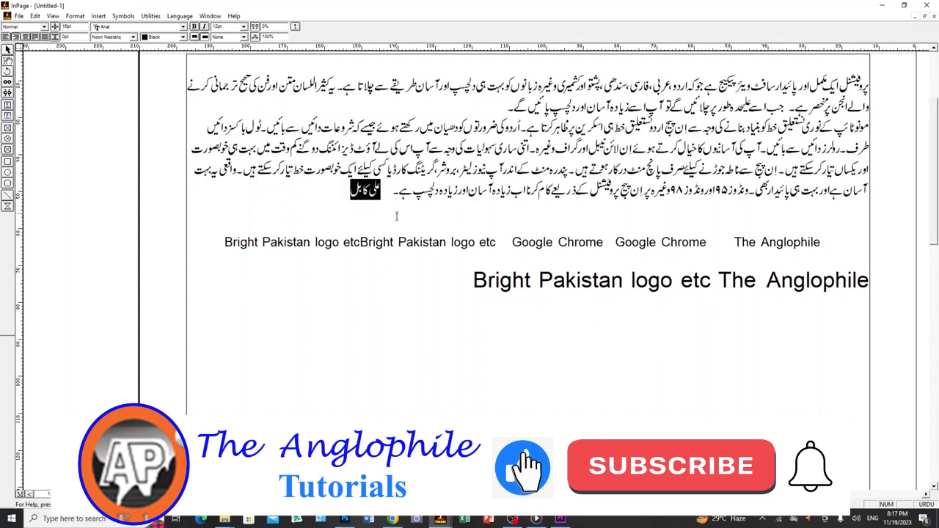
key(BackSpace)
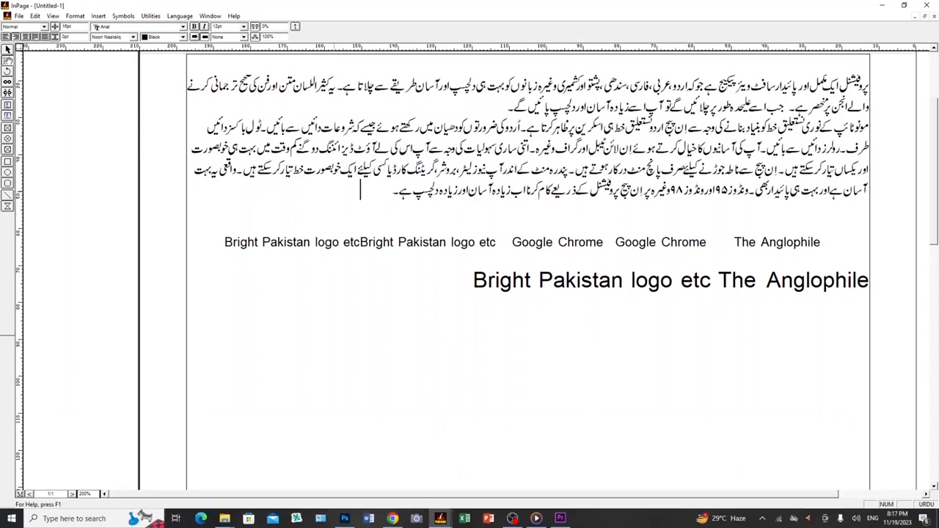
text(علی کابل)
key(ctrl+z)
text(علی کابل)
- Copy the short phrase ending the Urdu paragraph and paste a second copy after it on the same line
drag(331, 190, 358, 191)
key(ctrl+c)
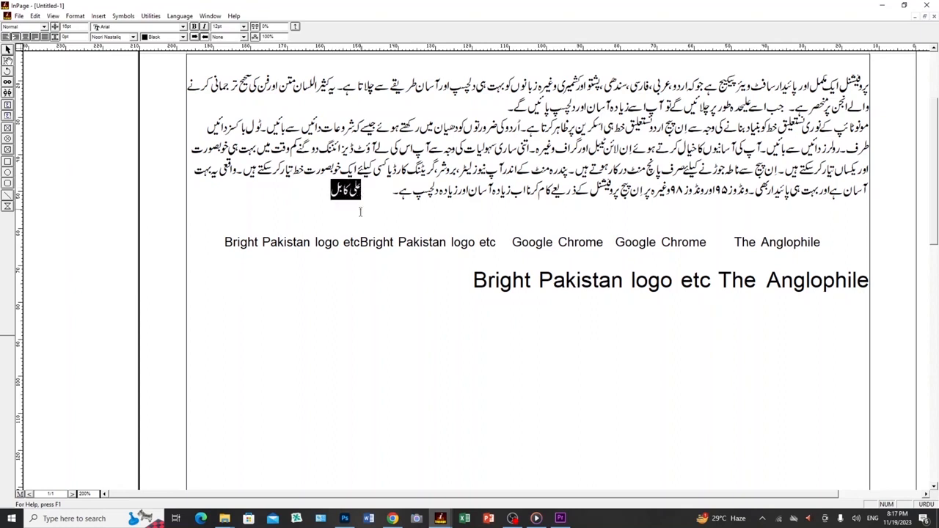
click(325, 190)
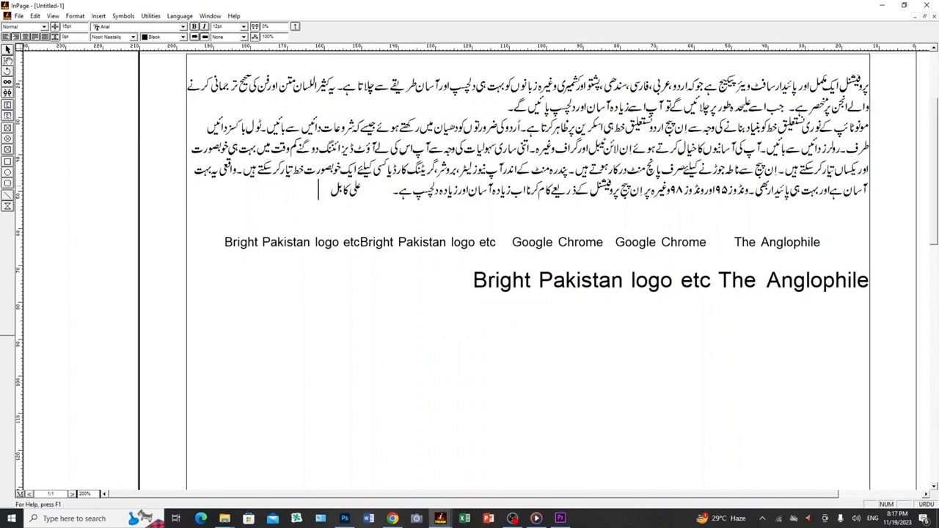
key(ctrl+v)
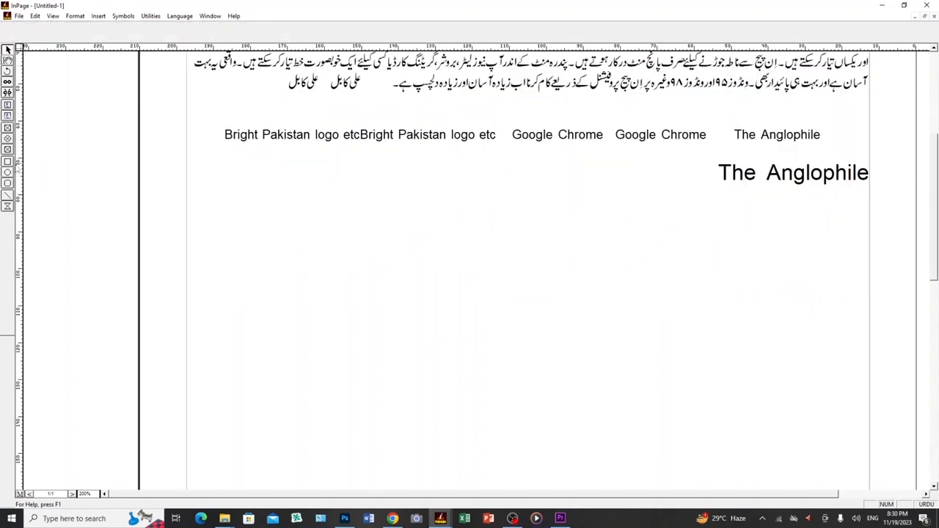
- Draw a rectangle about 28 mm by 19 mm below the large "The Anglophile" line, with a red border and gray fill
click(7, 161)
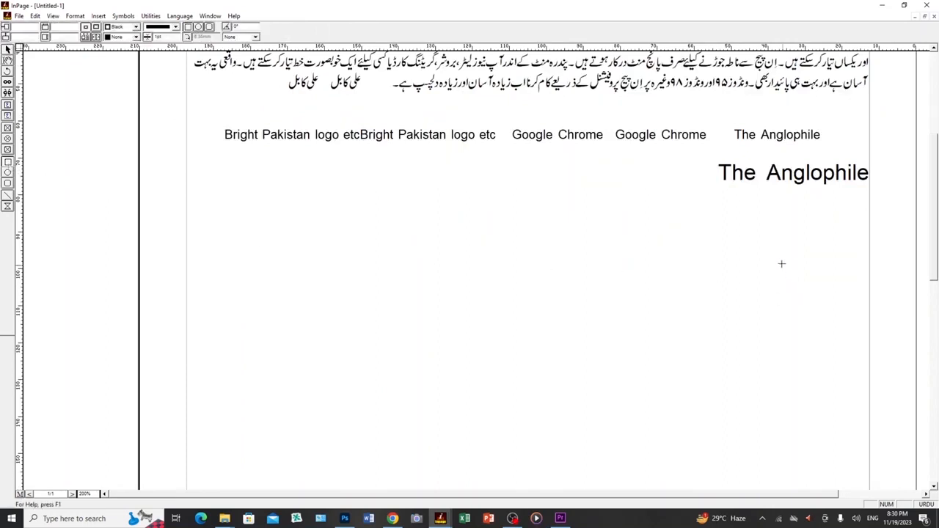
mouse_move(752, 247)
mouse_down()
mouse_move(775, 277)
mouse_move(839, 298)
mouse_move(857, 317)
mouse_up()
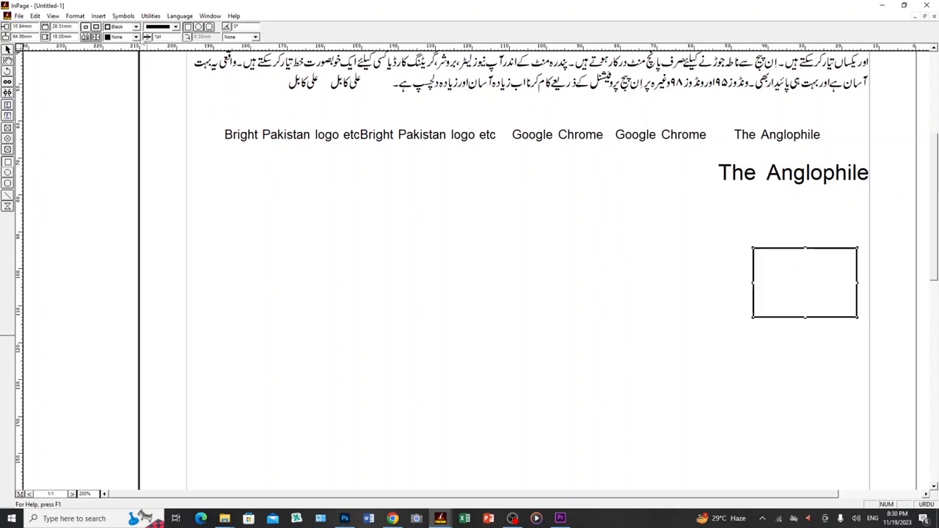
click(136, 27)
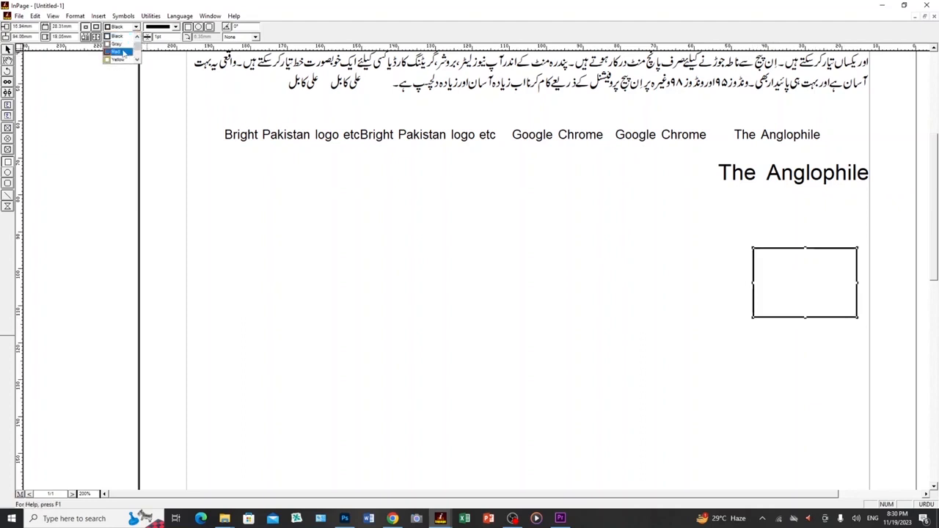
click(124, 52)
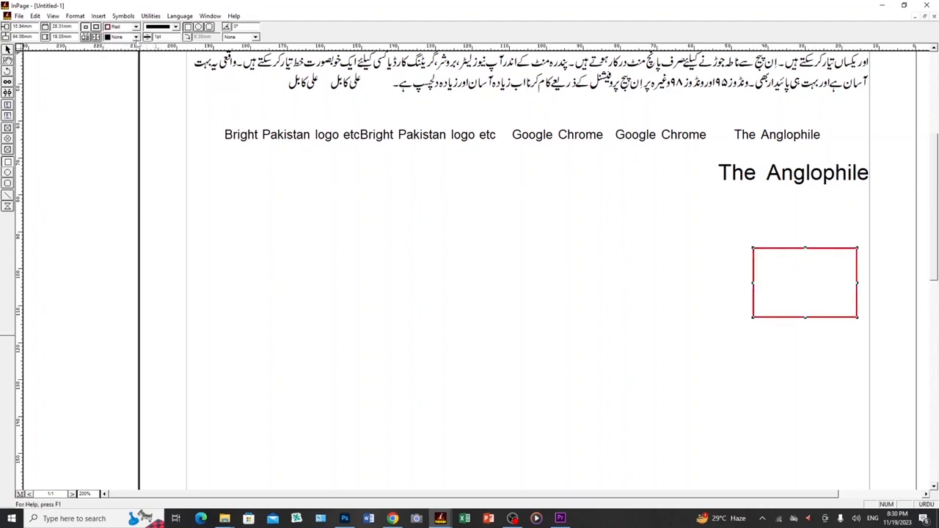
click(135, 36)
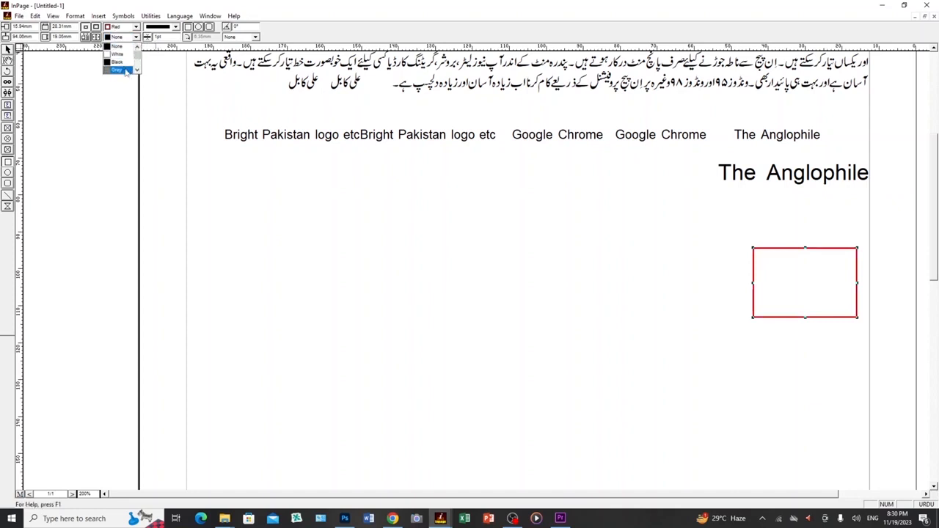
click(126, 71)
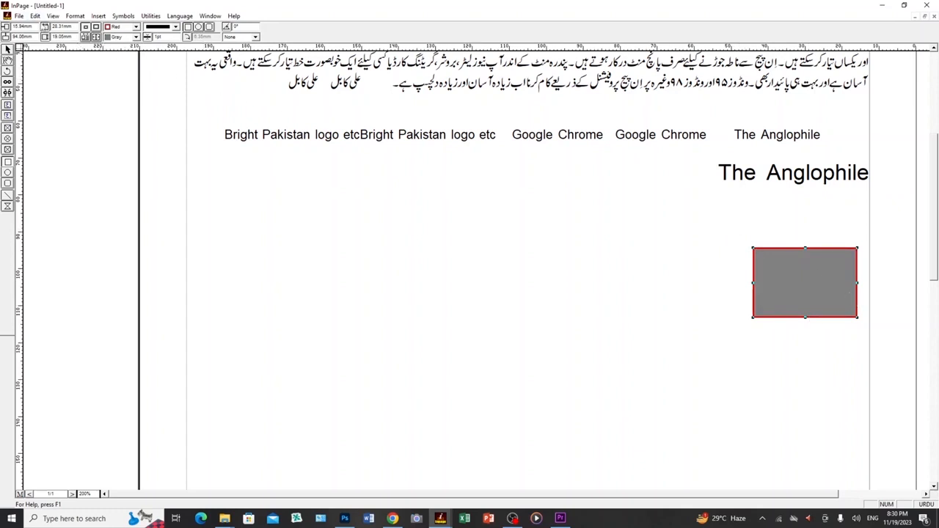
- Duplicate the gray rectangle into a grid of 4 rows and 4 columns
click(35, 15)
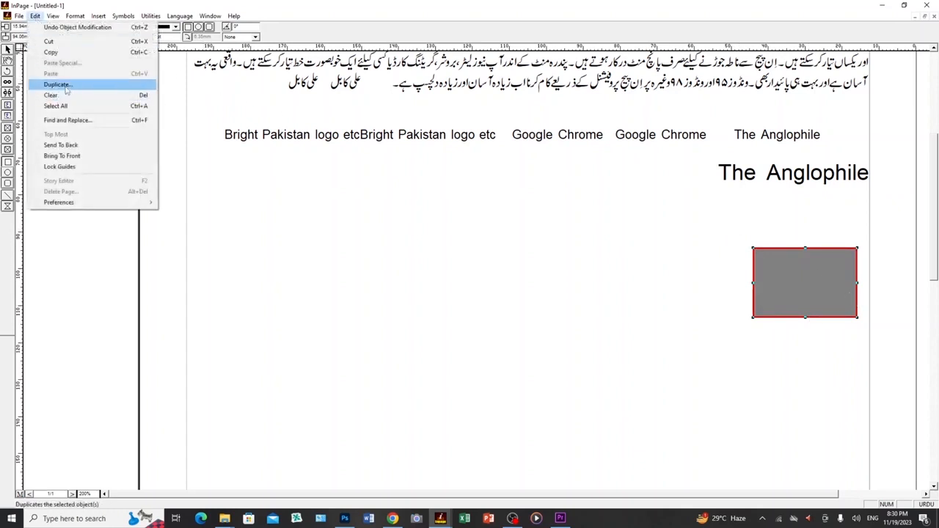
click(66, 88)
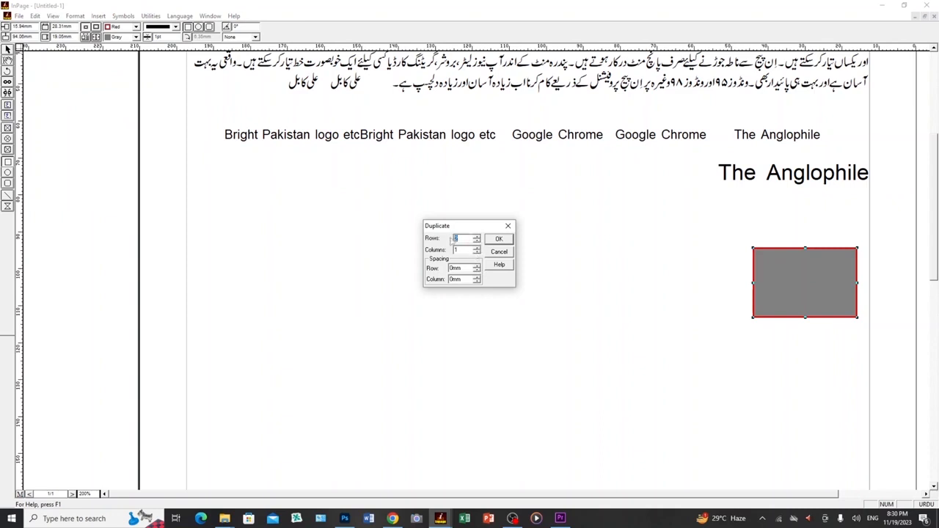
text(4)
key(Tab)
text(4)
click(498, 240)
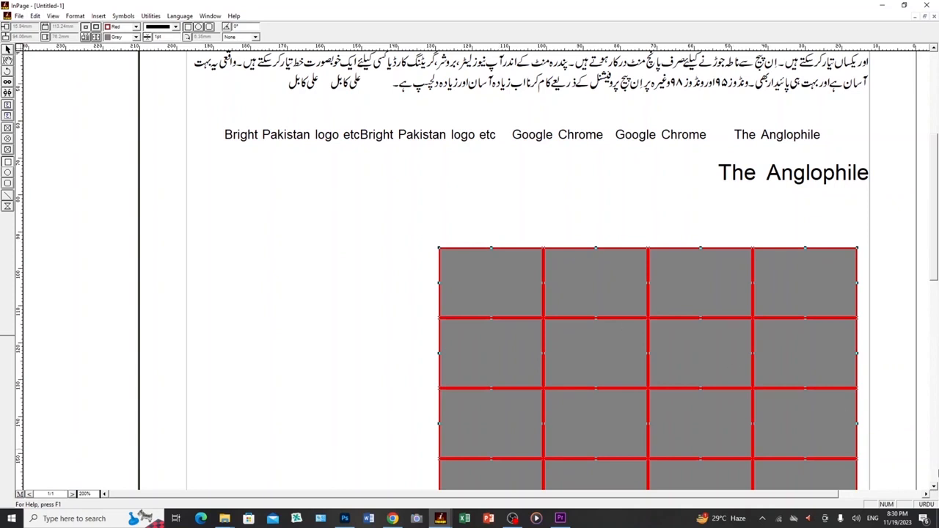
- Delete the whole grid of gray rectangles from the page
click(934, 488)
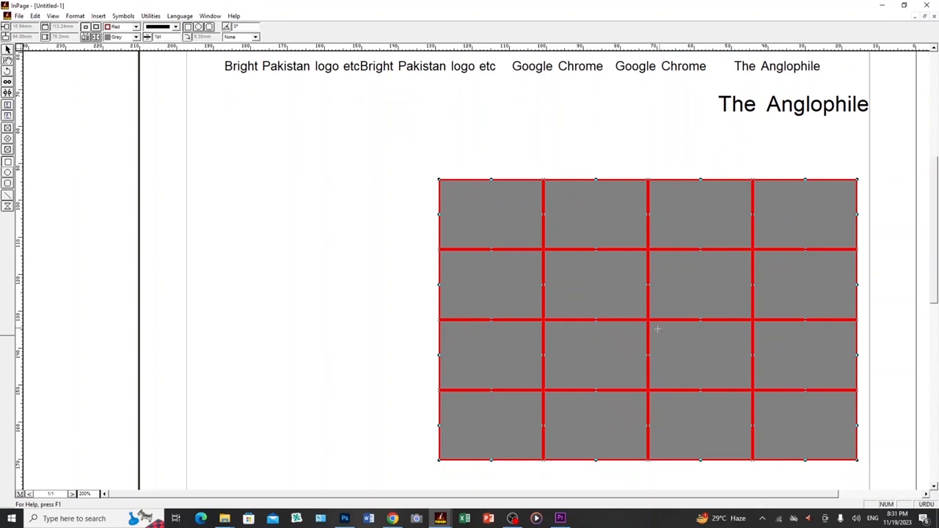
click(7, 50)
key(Delete)
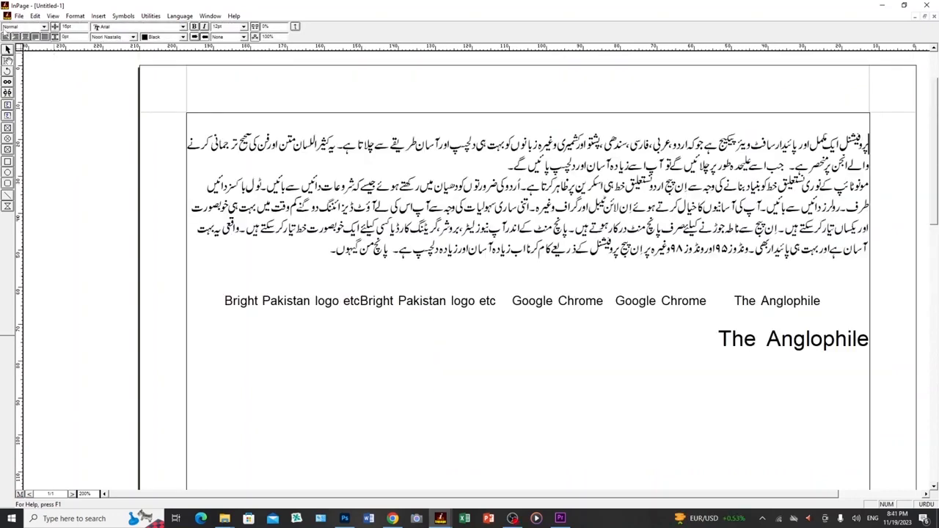
click(34, 16)
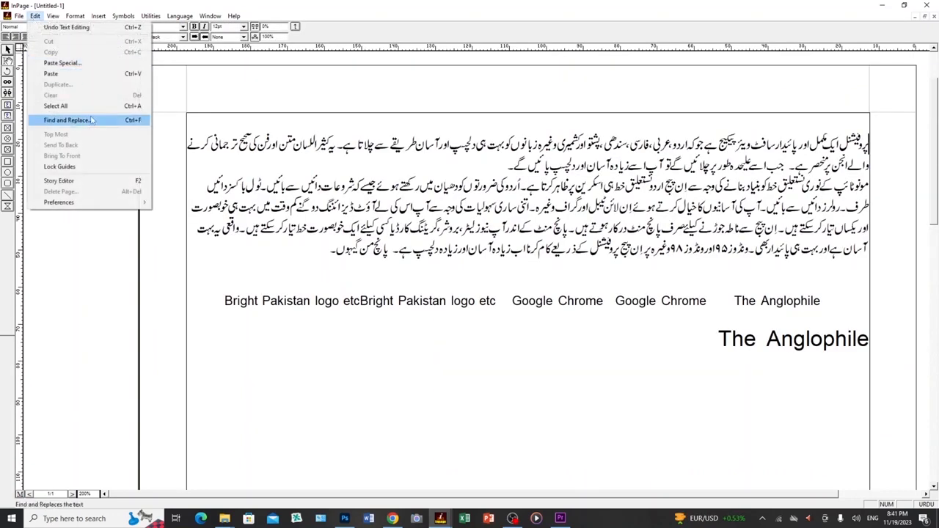
click(455, 281)
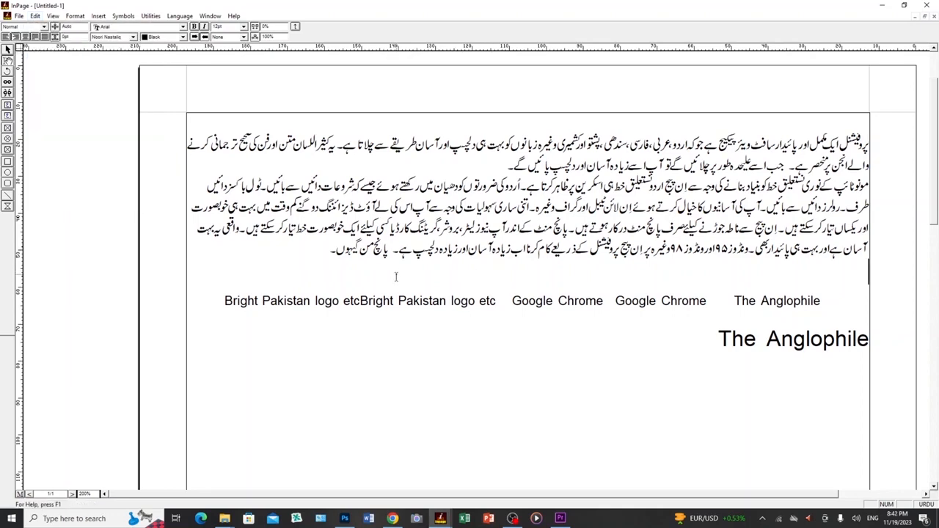
key(ctrl+a)
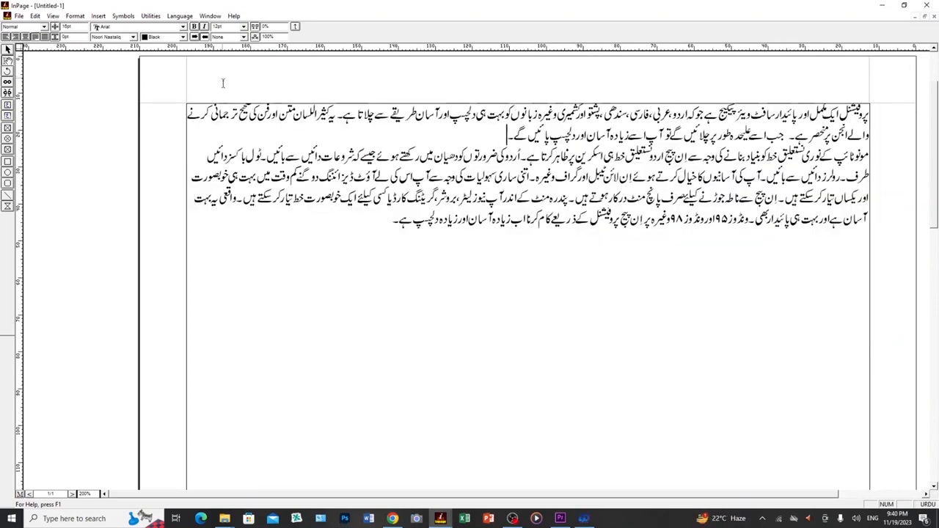
click(35, 15)
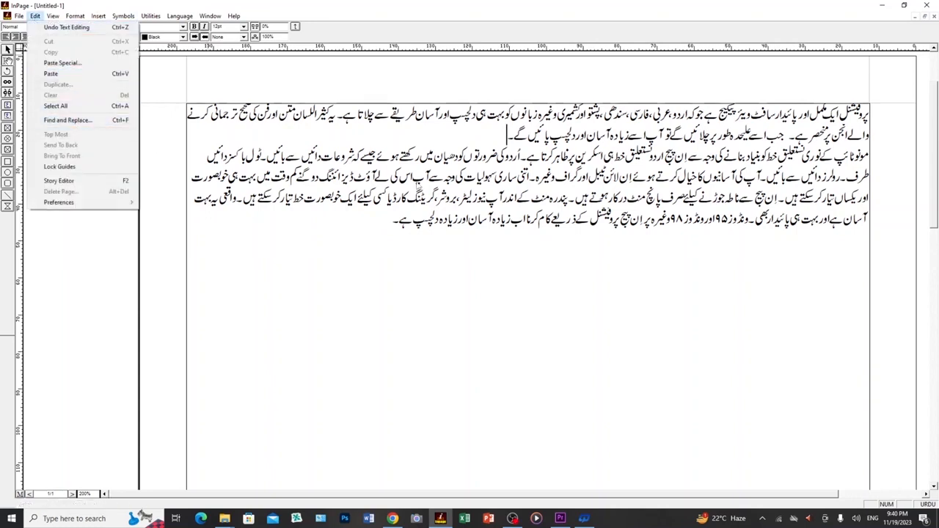
click(514, 159)
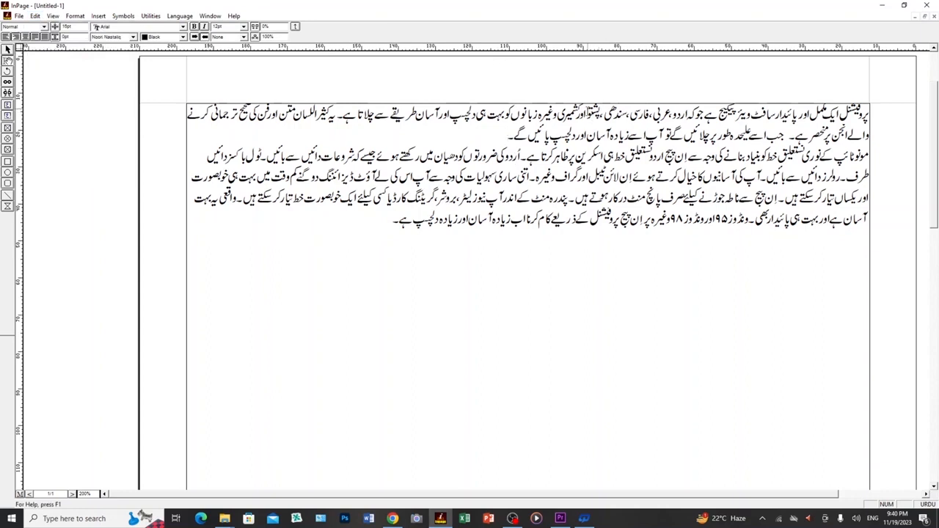
click(587, 114)
double_click(594, 114)
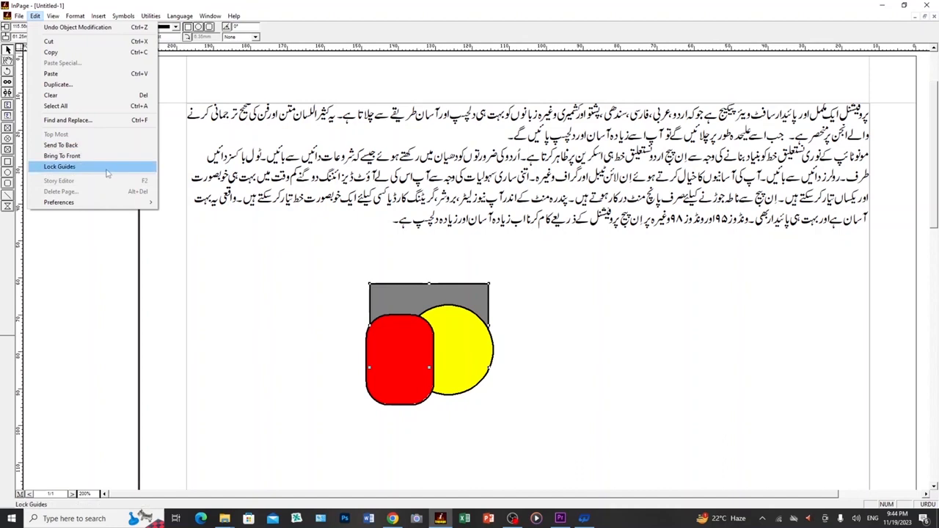
- Send the red rounded rectangle to the back, behind the gray rectangle and the yellow circle
key(Escape)
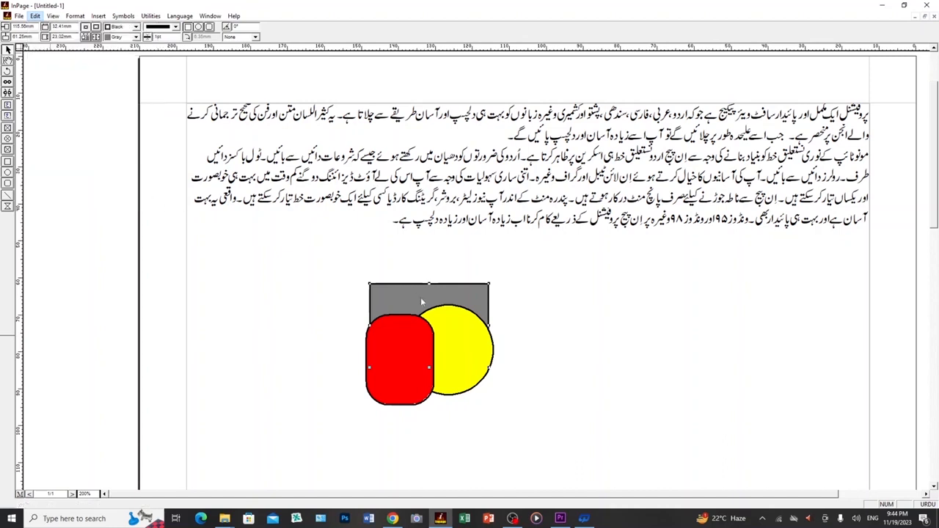
click(421, 302)
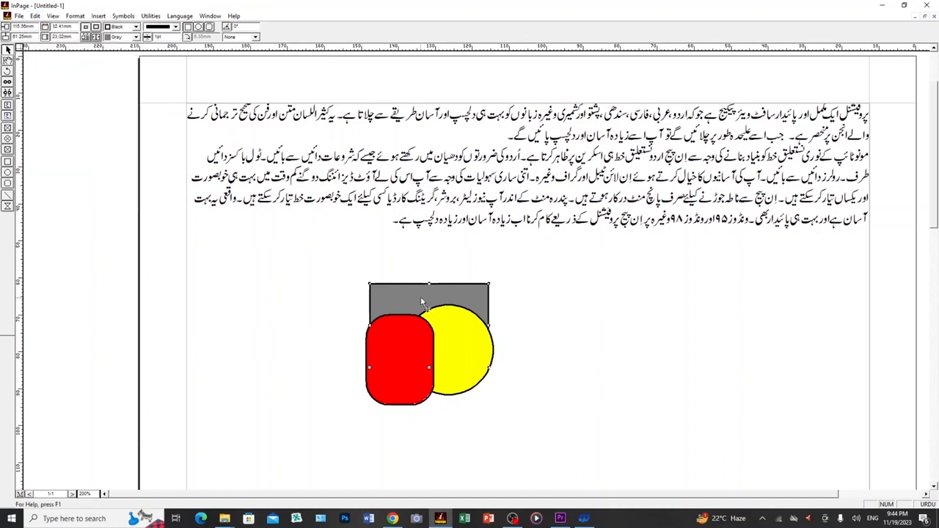
click(414, 356)
click(35, 16)
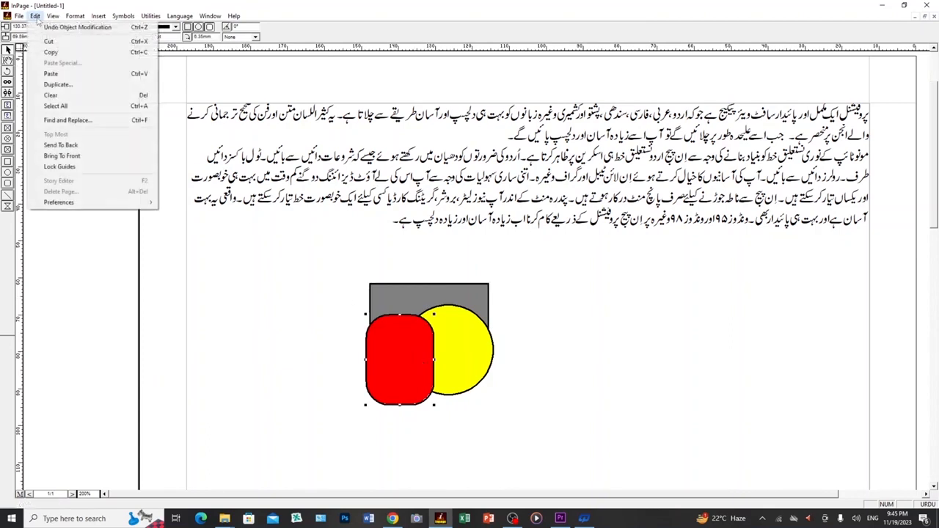
click(88, 146)
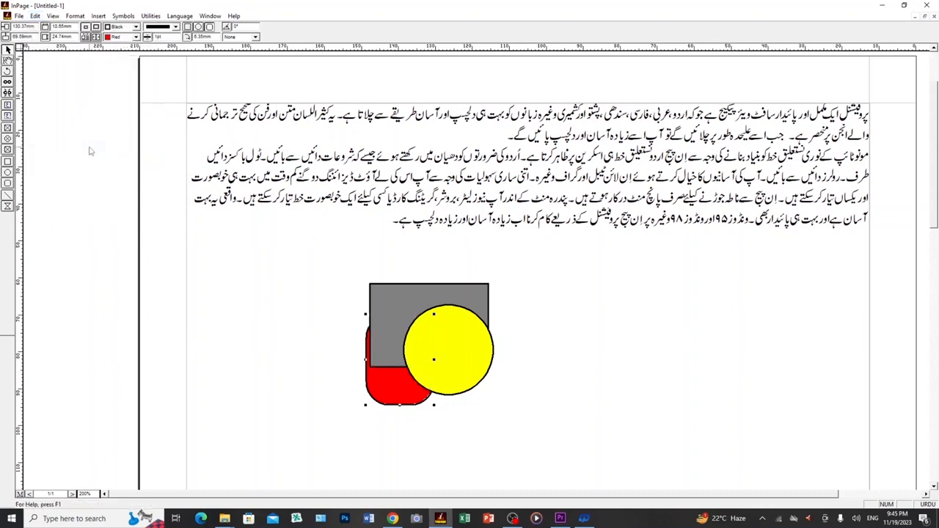
- Bring the gray rectangle to the front of the overlapping shapes
click(400, 317)
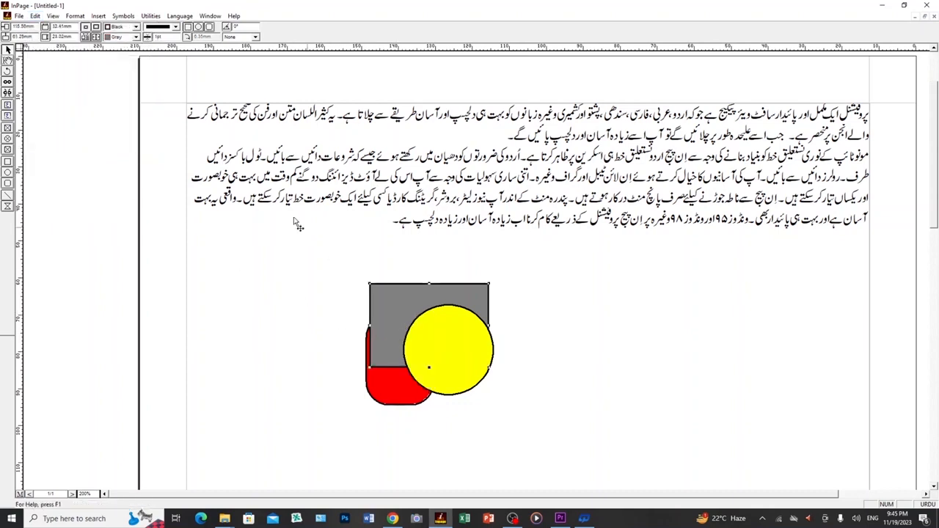
click(35, 15)
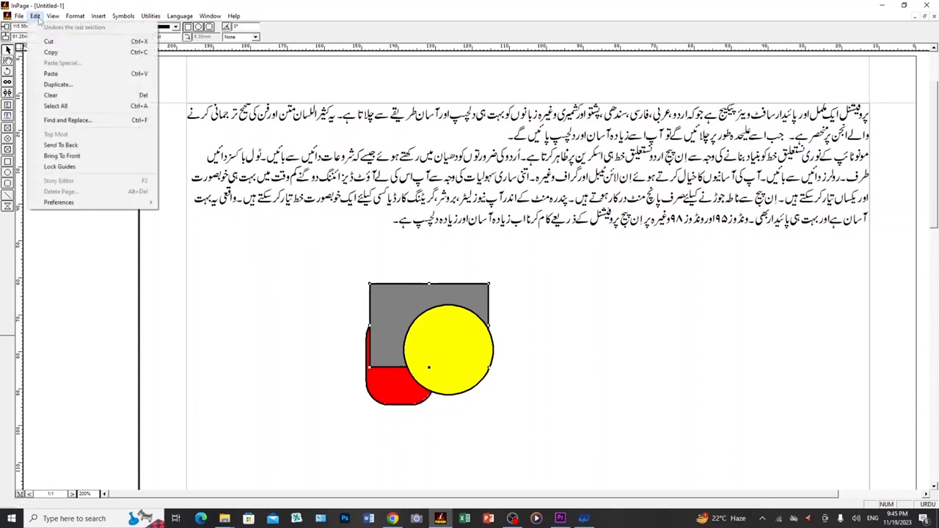
click(90, 157)
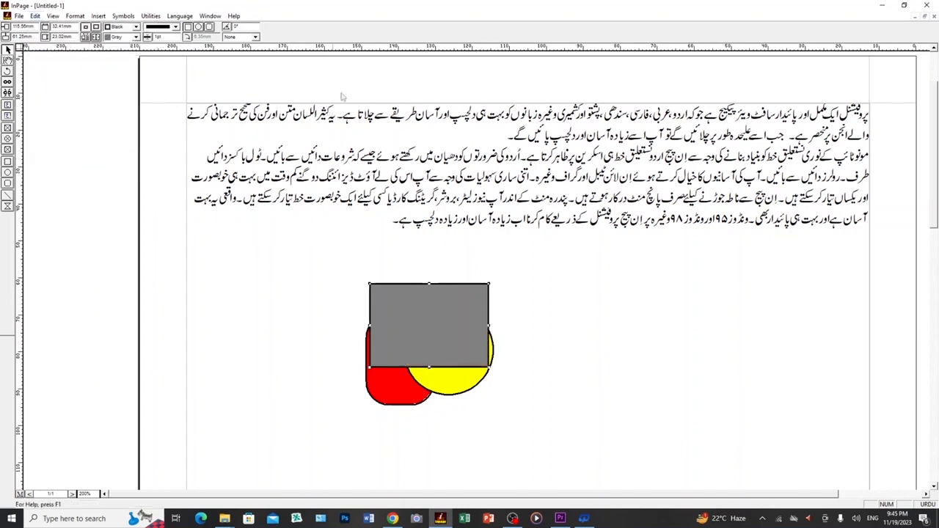
- Place two horizontal ruler guides, one just under the Urdu paragraph and one just below the overlapping shapes
drag(473, 46, 499, 230)
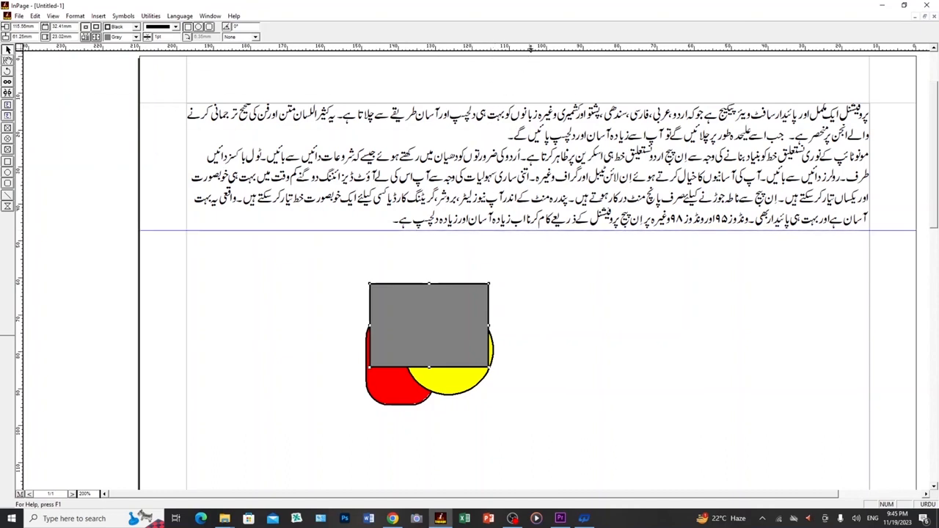
drag(531, 49, 570, 421)
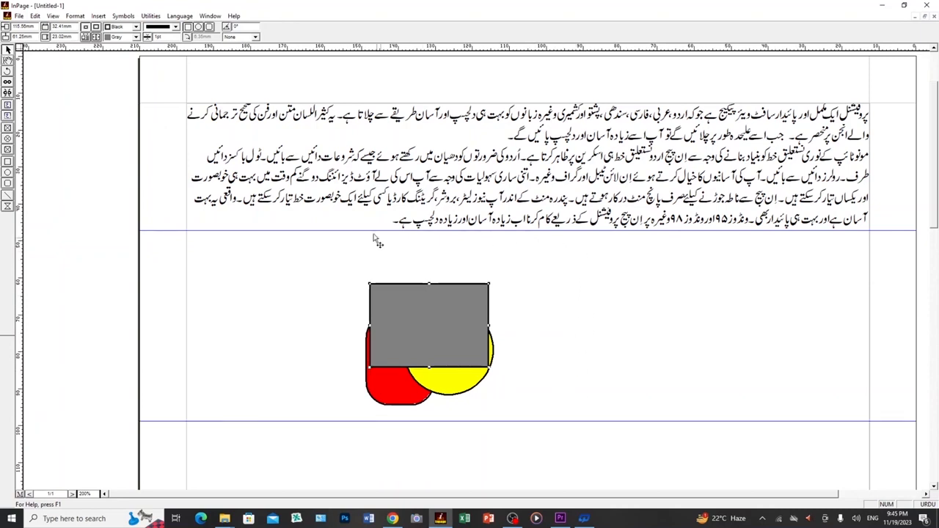
- Lock the ruler guides and try to grab the guide just under the Urdu paragraph
click(330, 236)
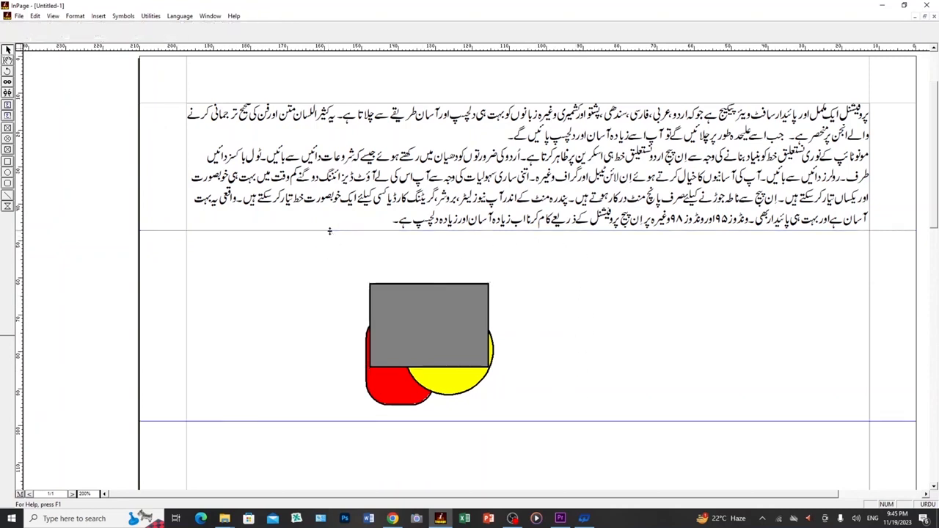
click(35, 16)
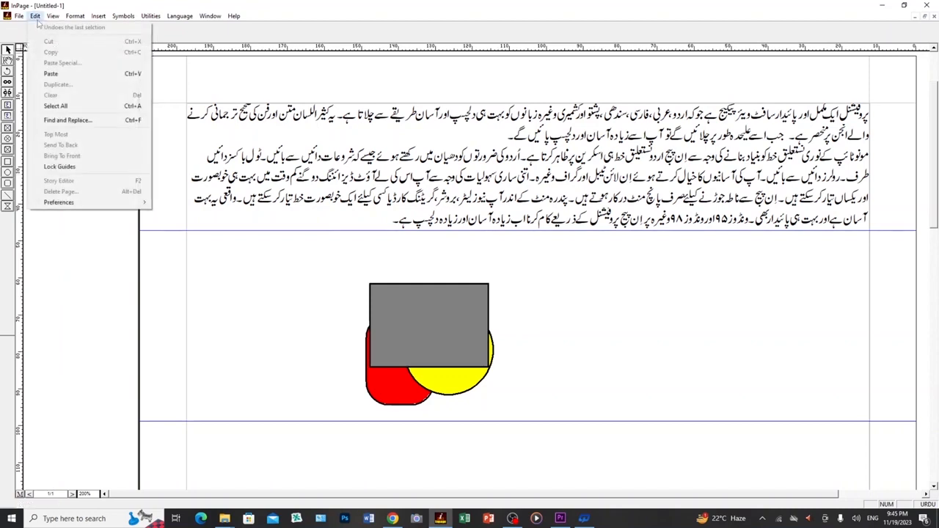
click(70, 169)
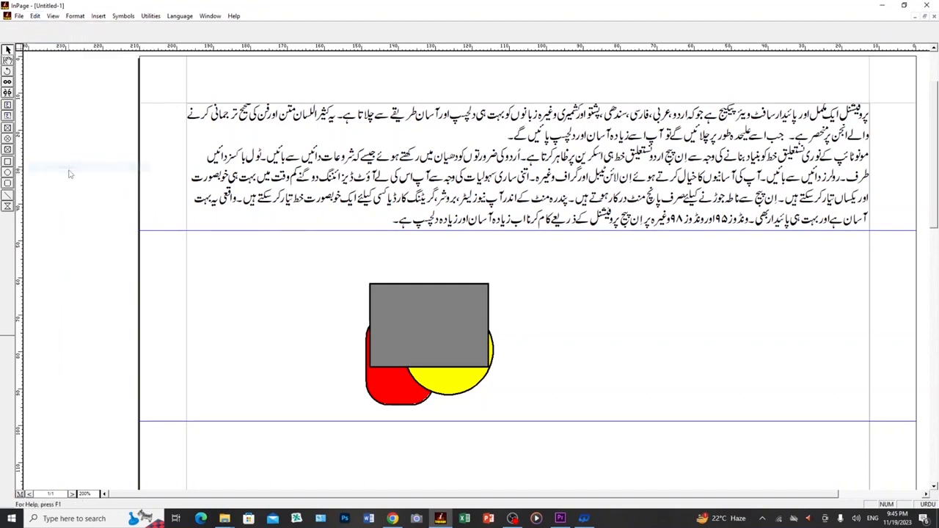
click(533, 235)
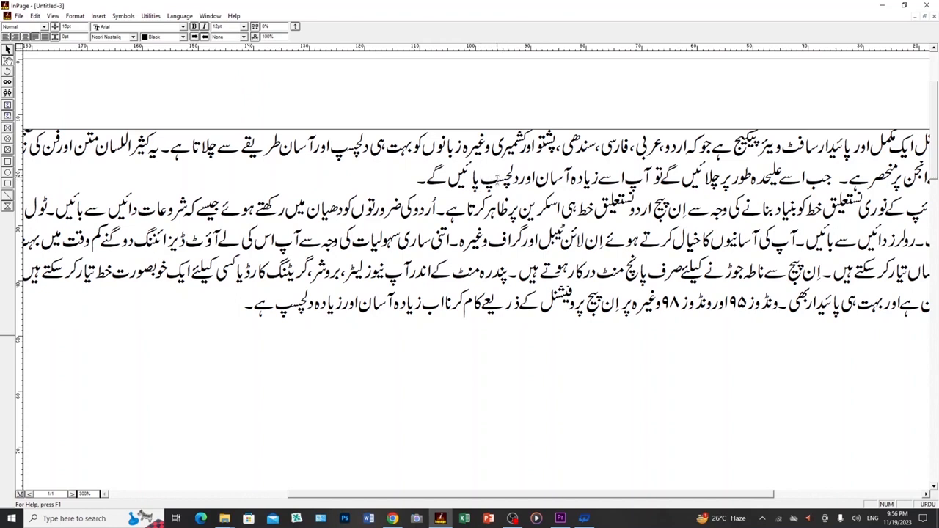
- Open the Urdu paragraph in the Story Editor and delete one character in its first line
click(497, 179)
key(ctrl+e)
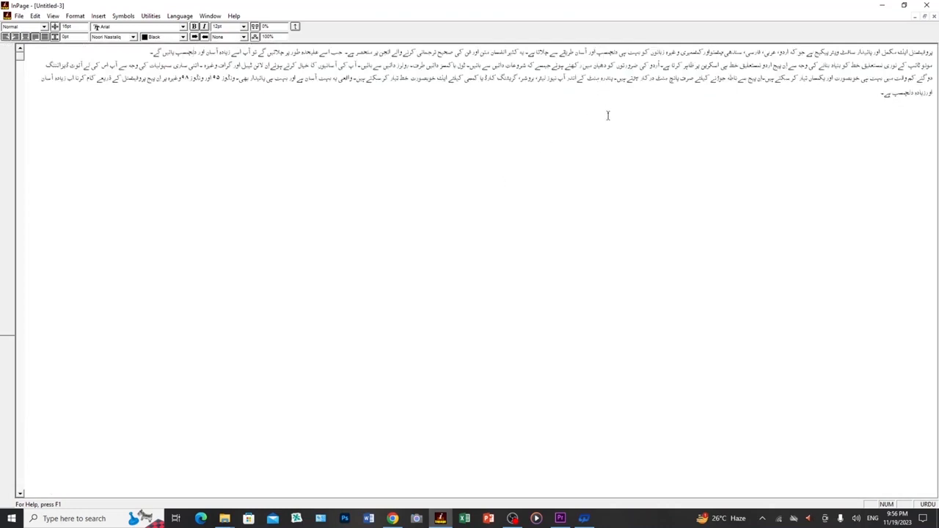
click(604, 51)
key(BackSpace)
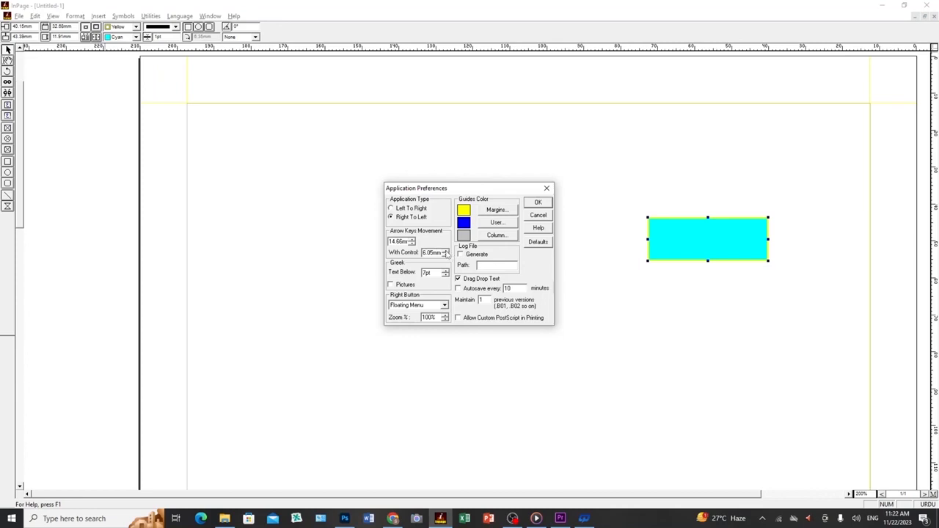
- Adjust the arrow keys' With Control movement distance in the application preferences and apply the settings
click(445, 250)
click(445, 254)
click(538, 205)
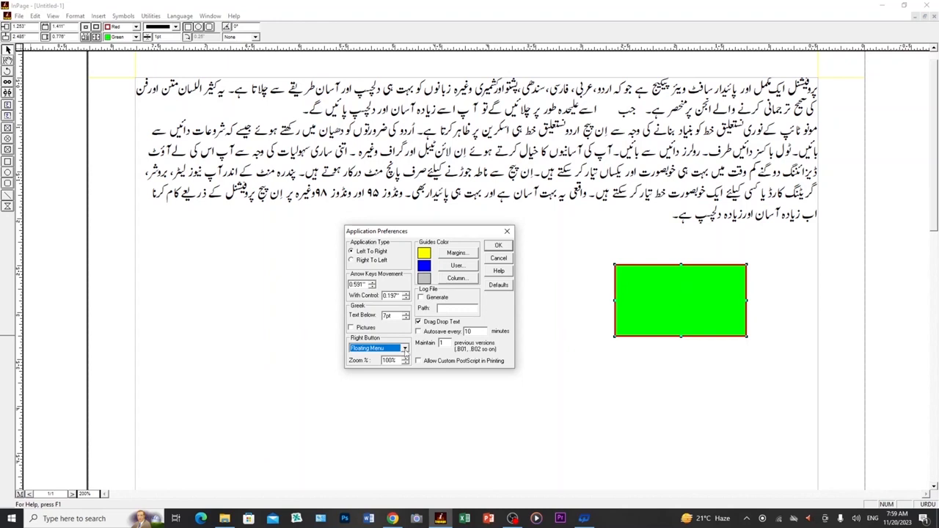
- Set the right button's function to Zoom and the user guides color to dark blue in the application preferences
click(404, 349)
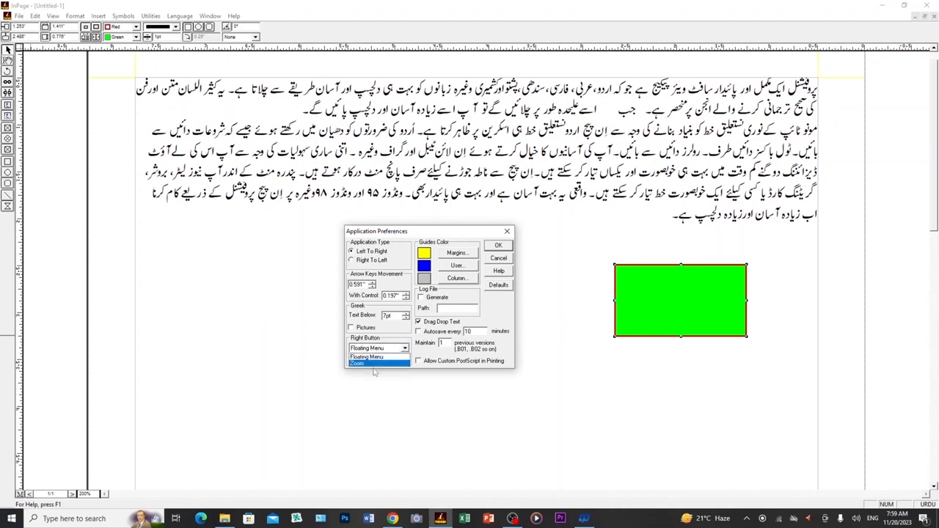
click(374, 364)
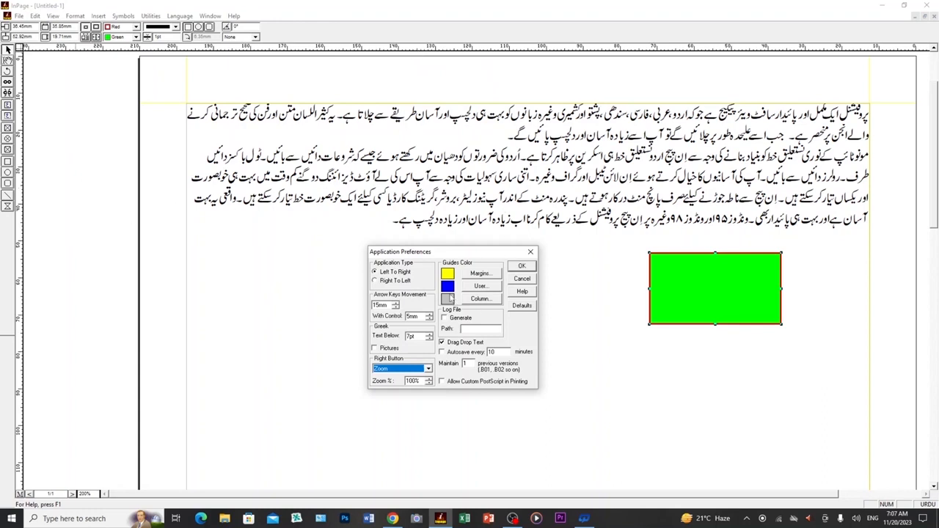
click(479, 286)
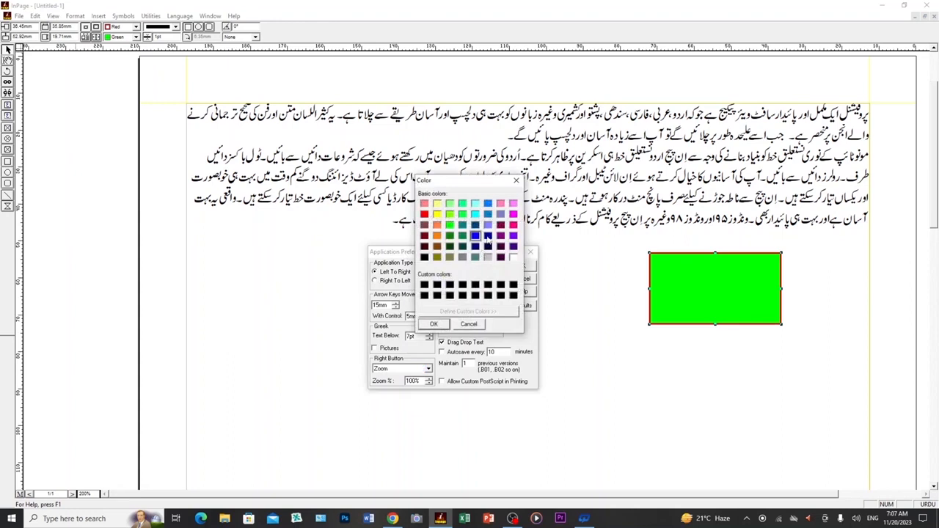
click(487, 235)
click(434, 324)
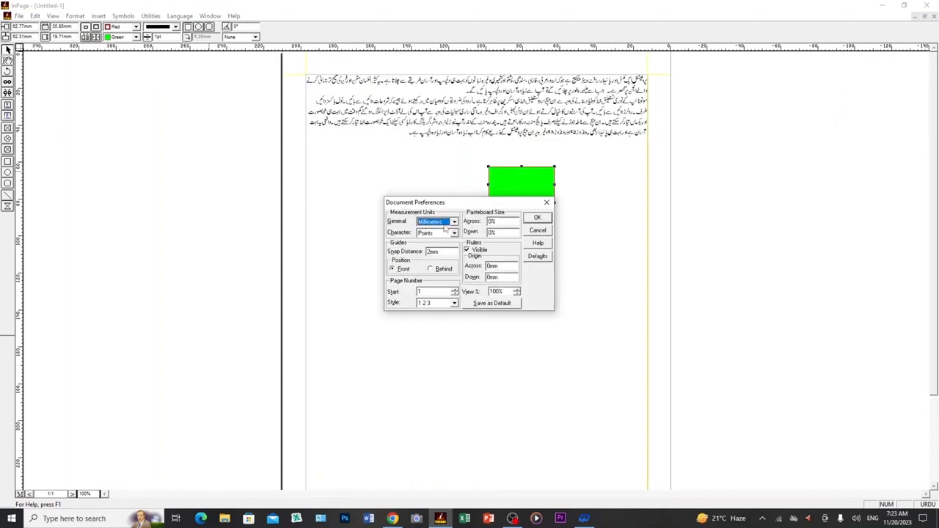
- Set the general measurement units to Inches and the guides' snap distance to 1 in the document preferences
click(454, 222)
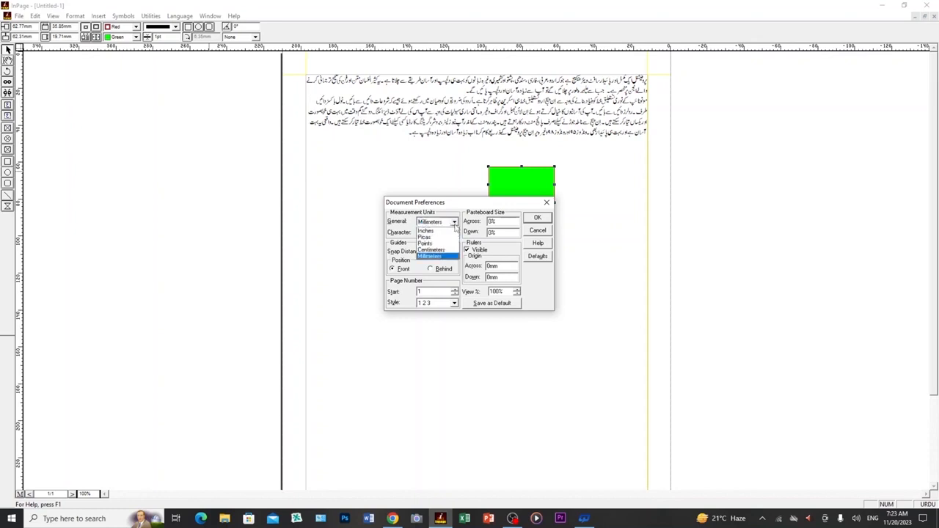
click(449, 232)
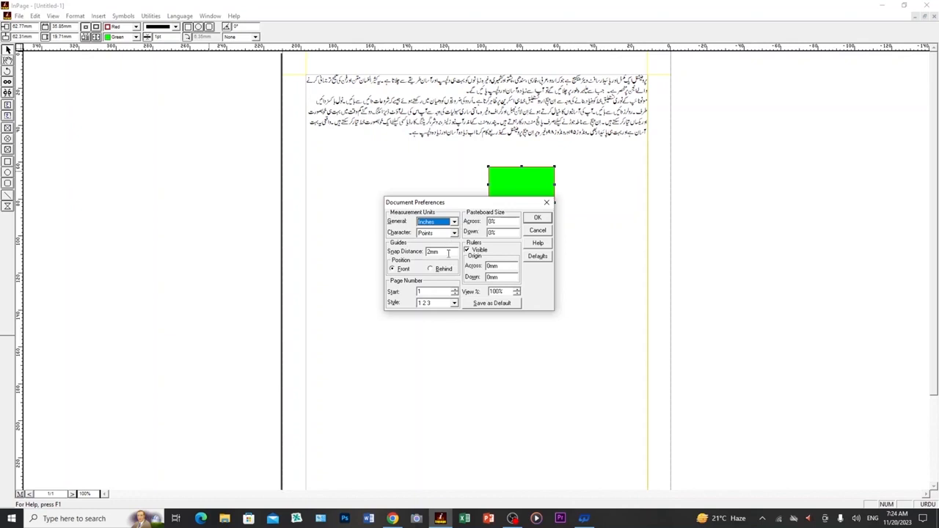
drag(448, 252, 417, 254)
text(1)
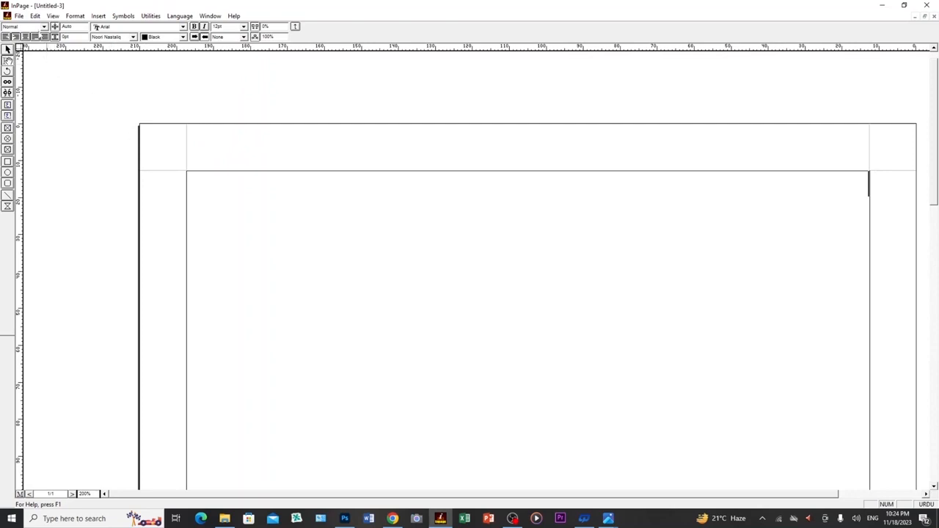
- Choose the Phonetic keyboard in the keyboard preferences and display its key layout
click(35, 16)
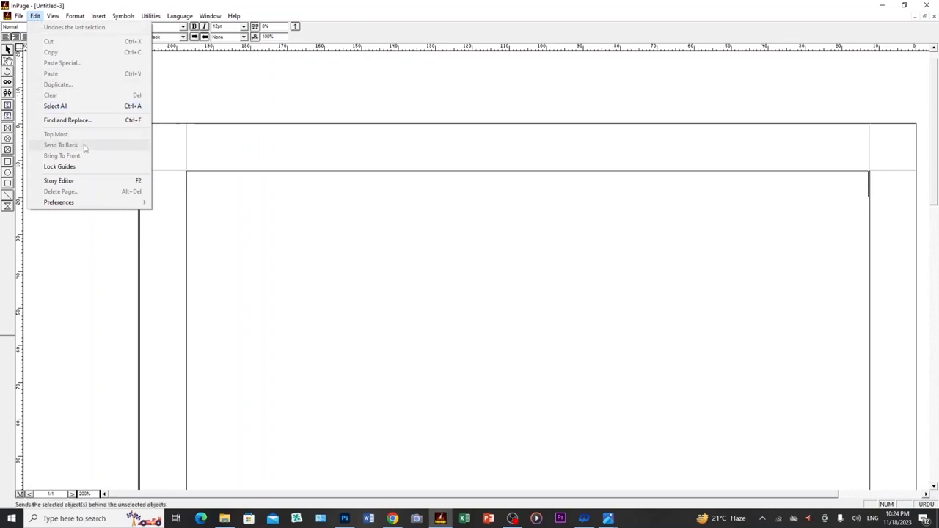
mouse_move(65, 207)
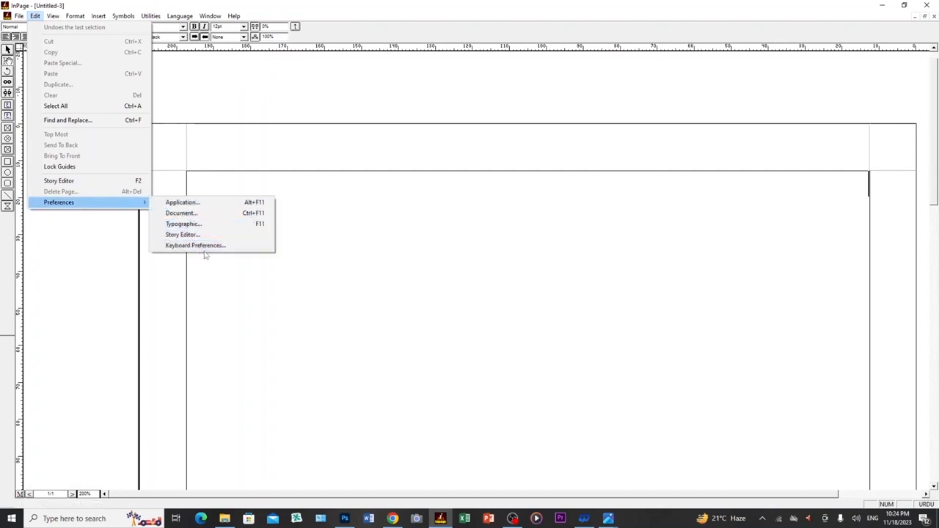
click(208, 249)
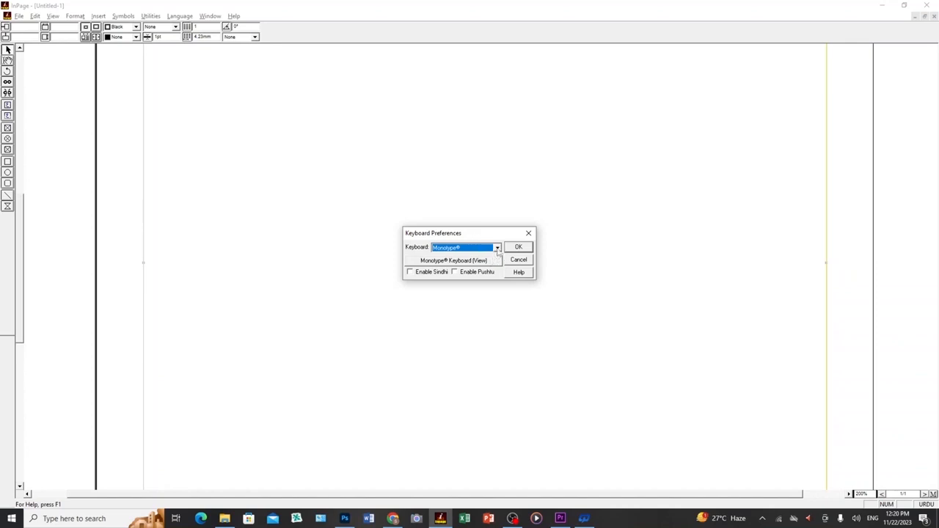
click(497, 249)
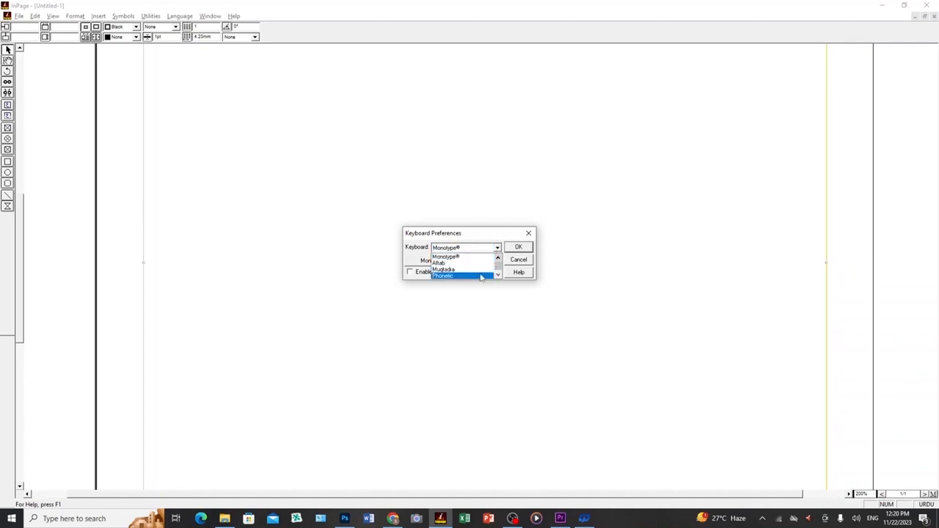
click(470, 275)
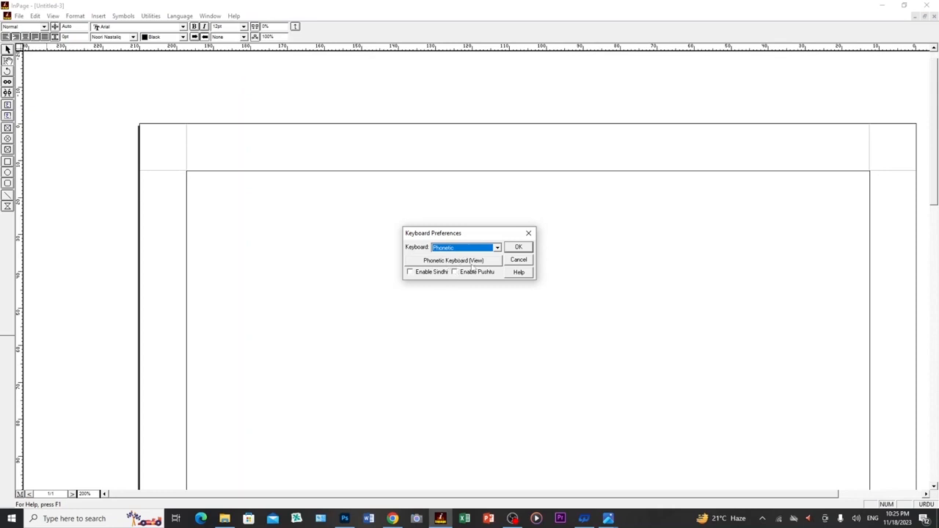
click(472, 262)
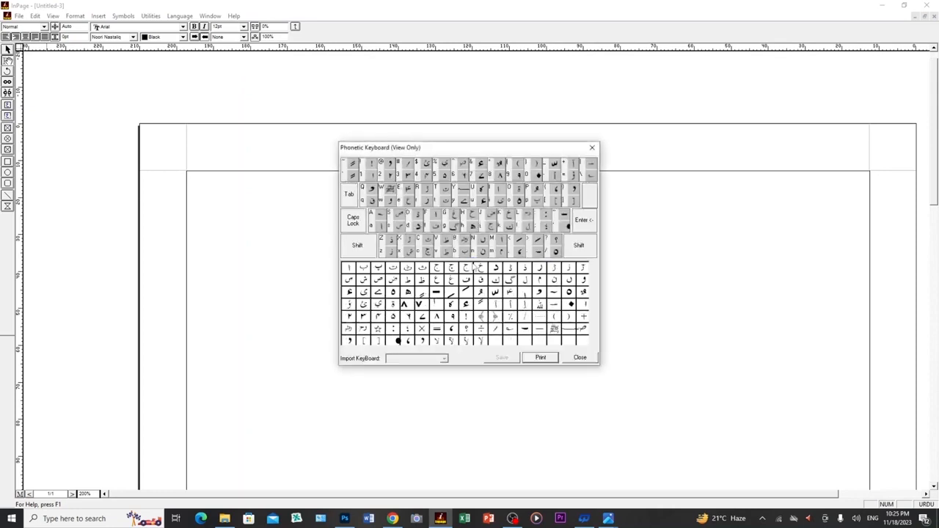